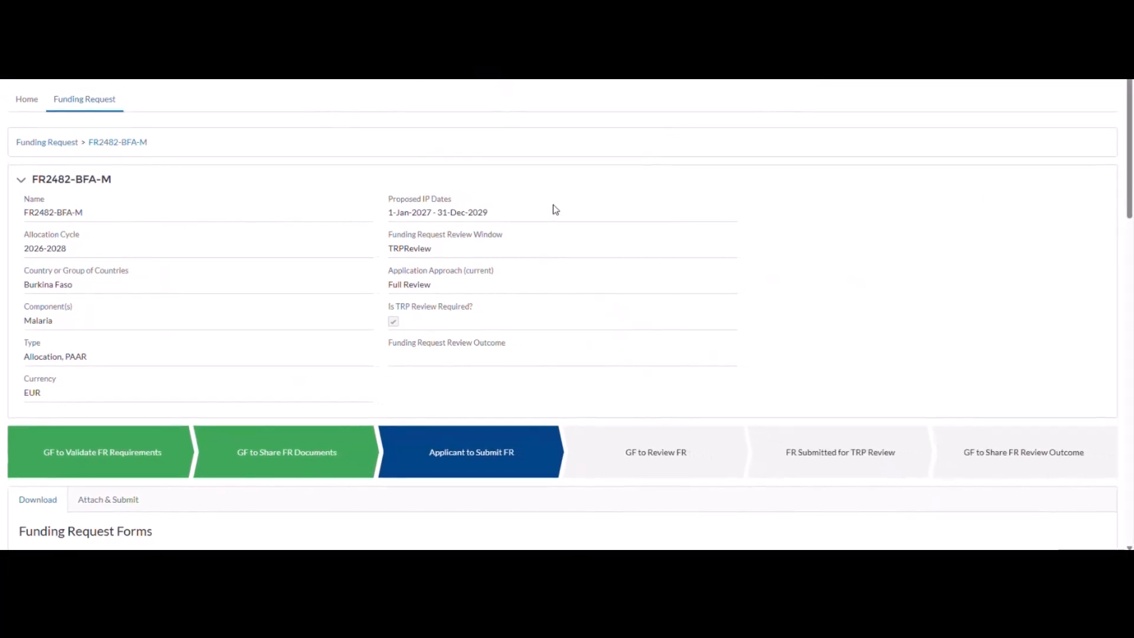
Download the Global Fund-shared Performance Framework and save it in Downloads as AFG_H_REVIEWMODALITY_PerformanceFrameworkGFShared_20260208_En_1.
scroll(557, 210, down, 1)
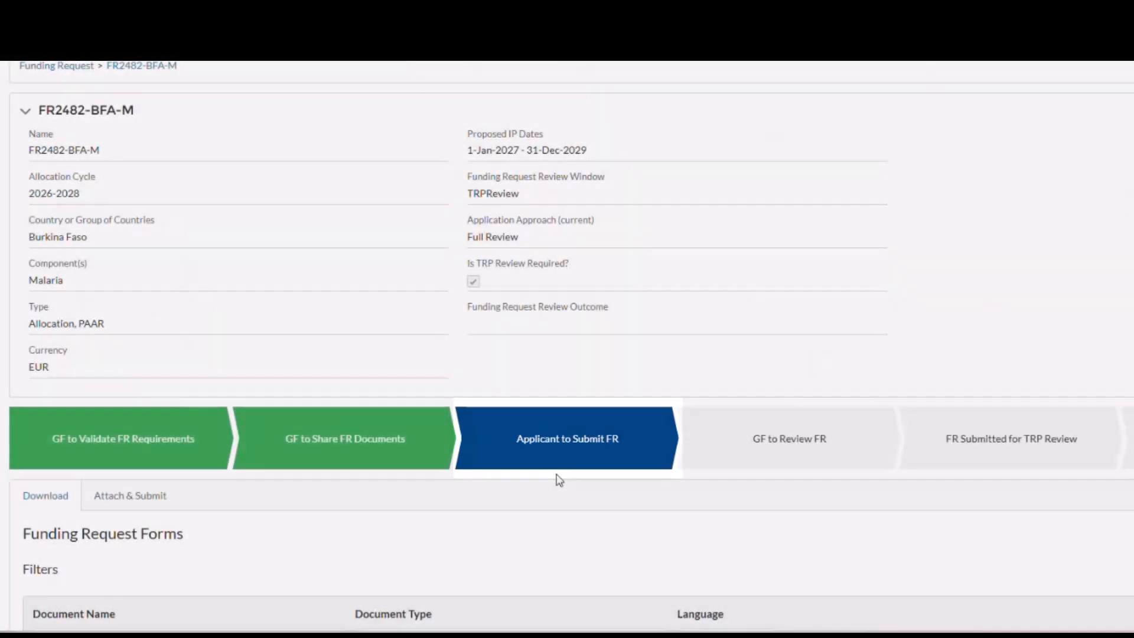
scroll(557, 479, down, 1)
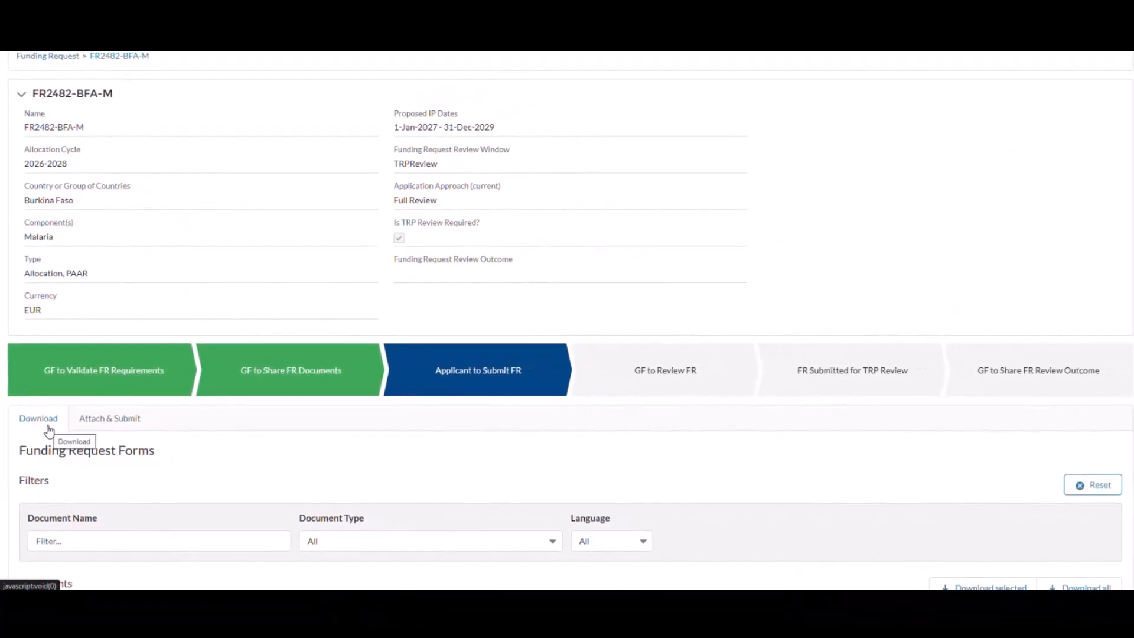
scroll(197, 453, down, 1)
scroll(197, 453, down, 4)
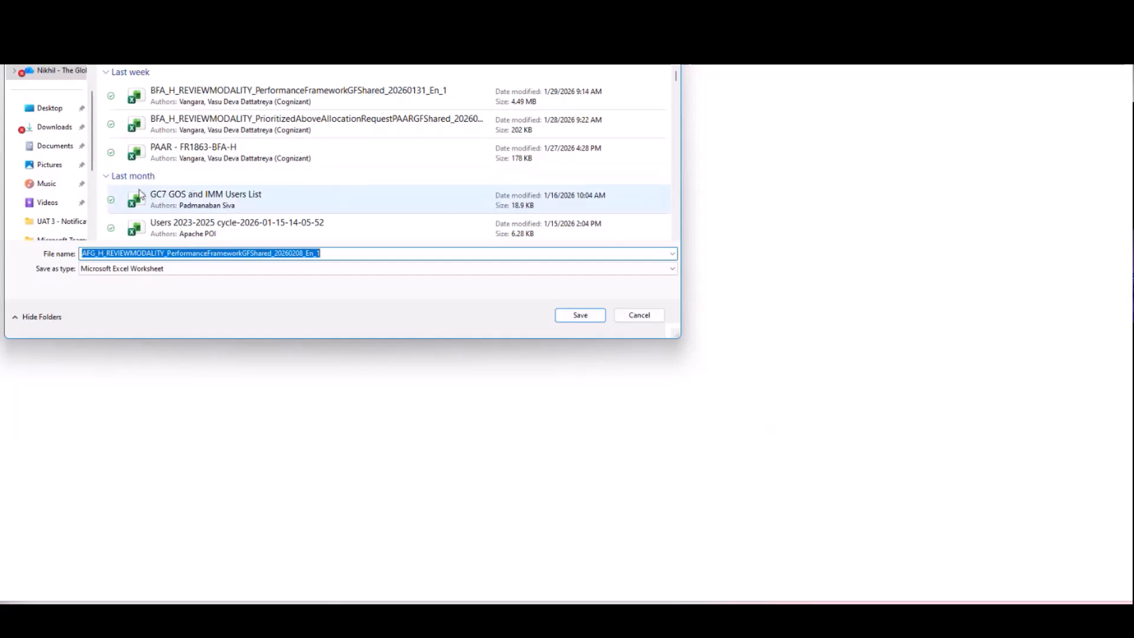
click(56, 147)
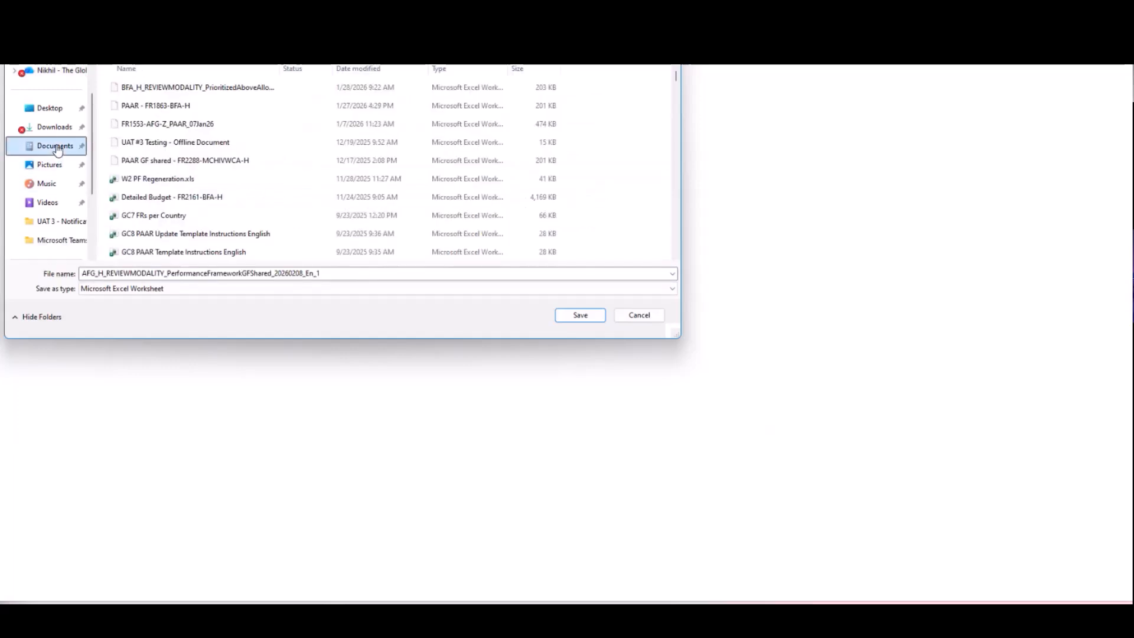
click(52, 127)
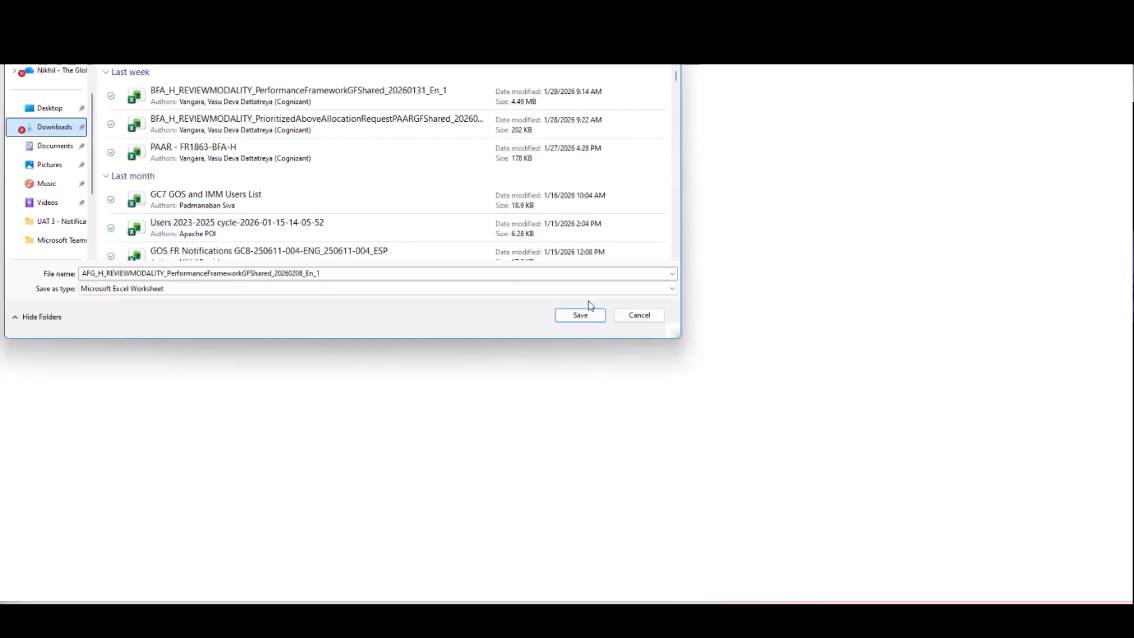
click(584, 316)
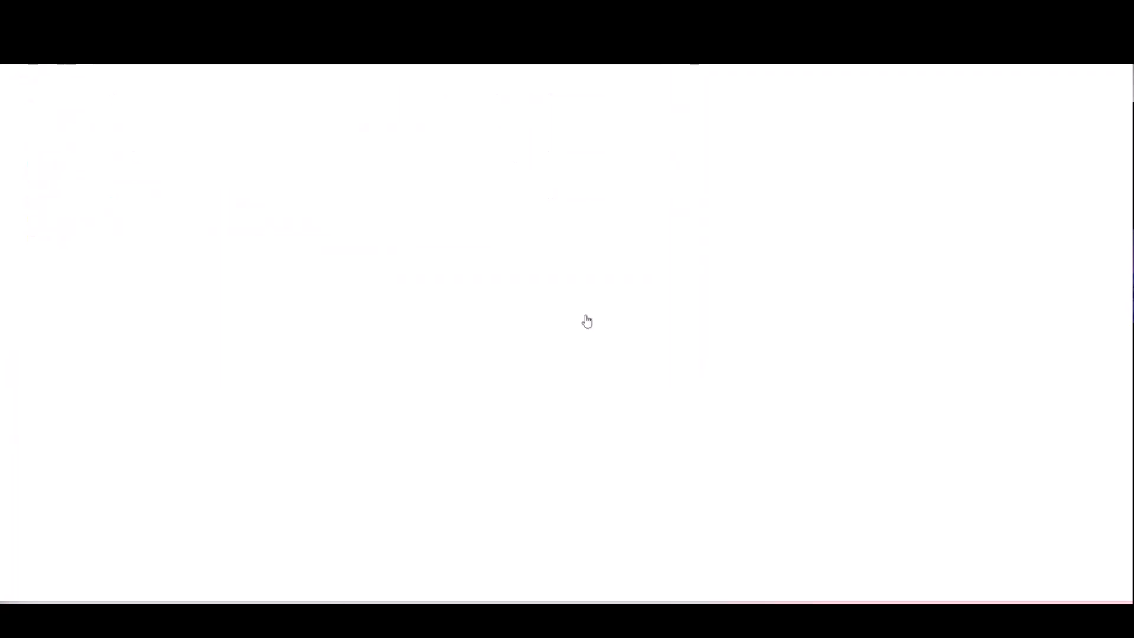
Examine the Other Supporting Documents section, including the document types without templates and the list of available templates.
scroll(561, 355, down, 5)
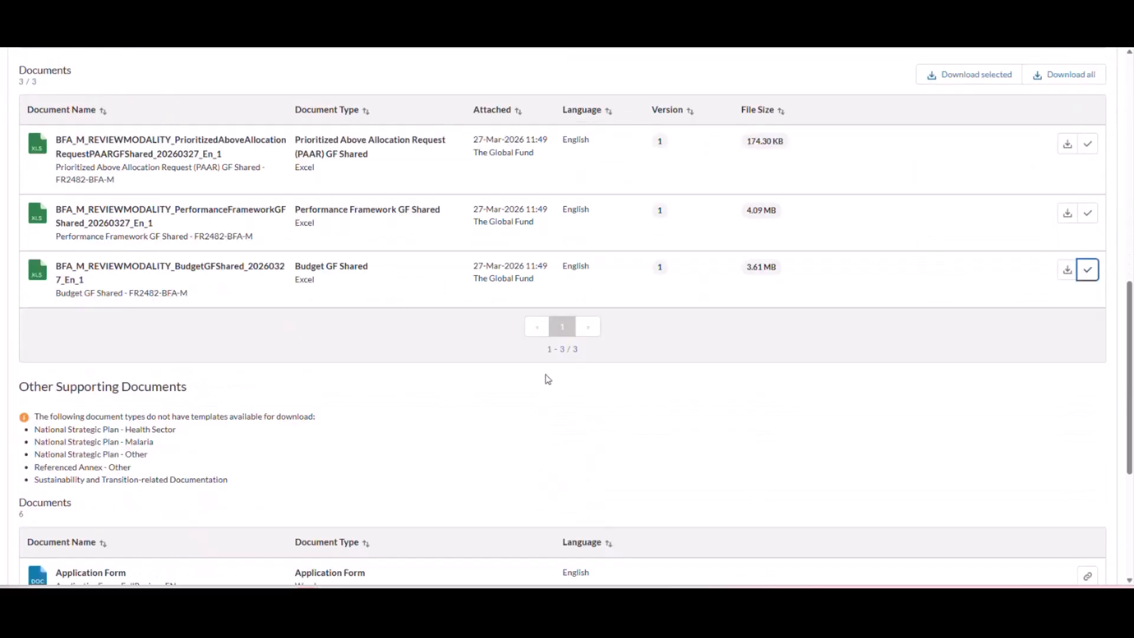
scroll(548, 380, down, 3)
scroll(548, 379, down, 1)
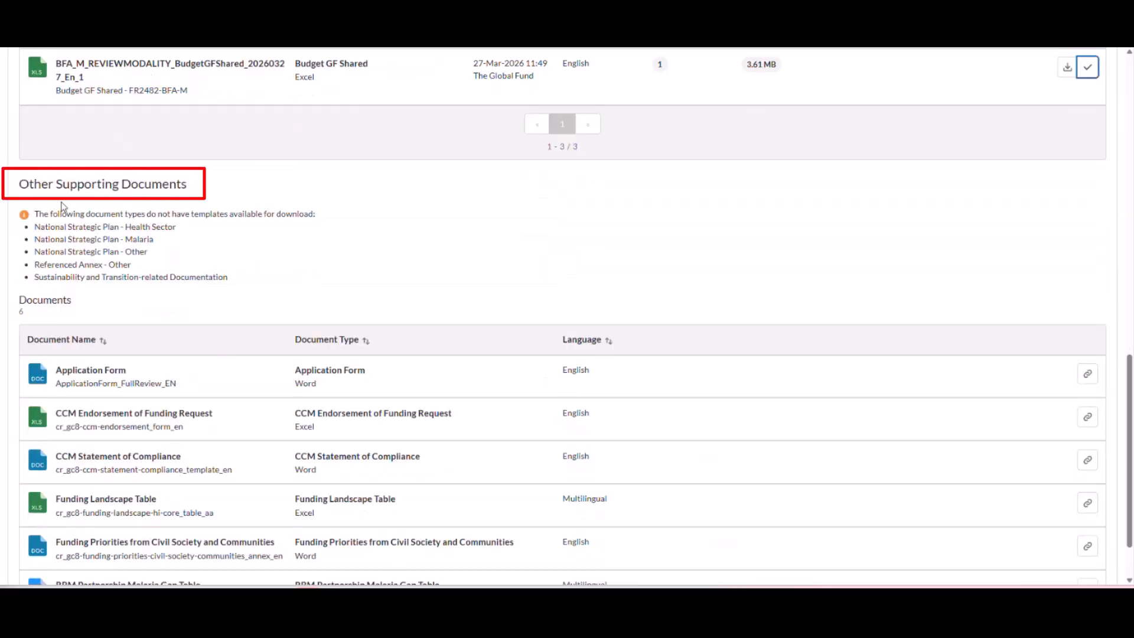
scroll(342, 307, down, 1)
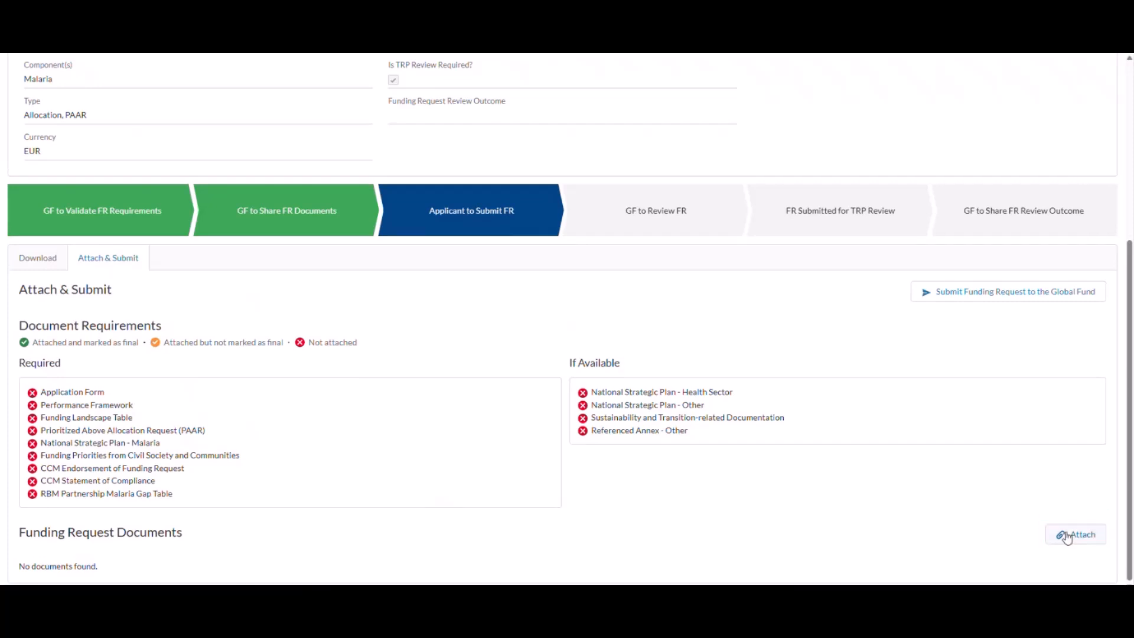
Upload the ten files from the Attachments folder, from Application Form through Referenced Annex - Other, as funding request documents.
click(1067, 536)
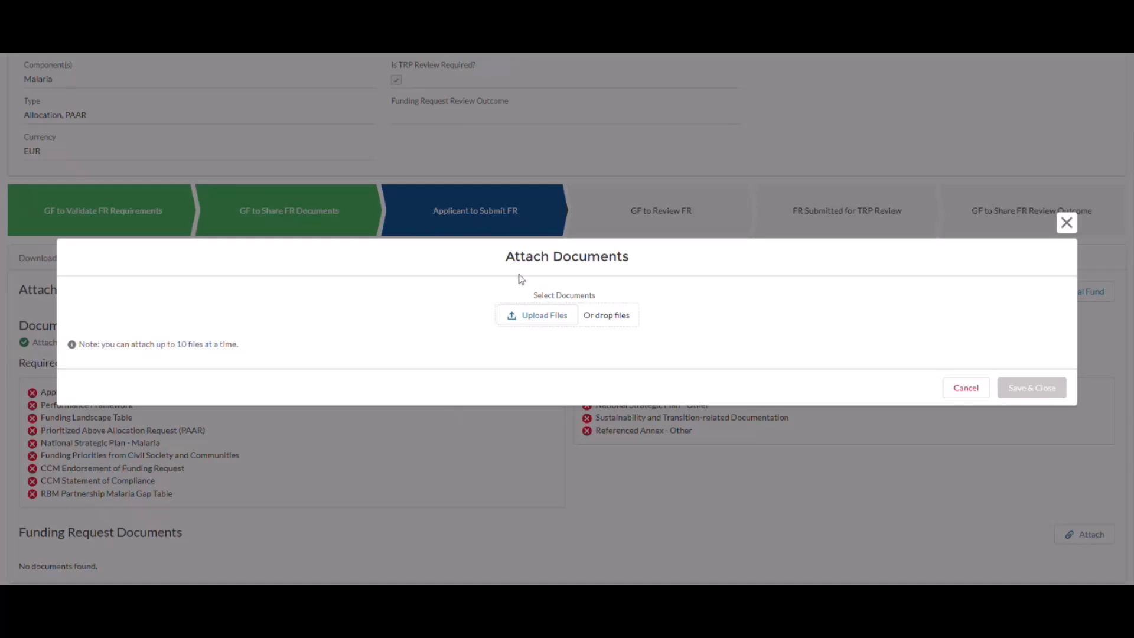
click(540, 316)
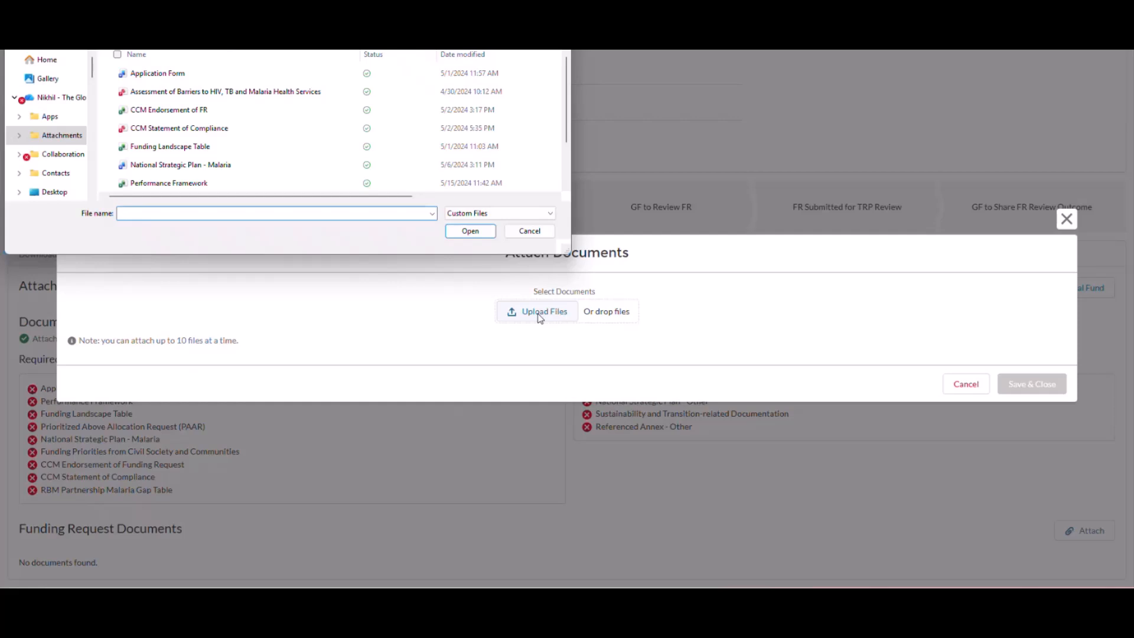
click(234, 76)
ctrl+click(231, 92)
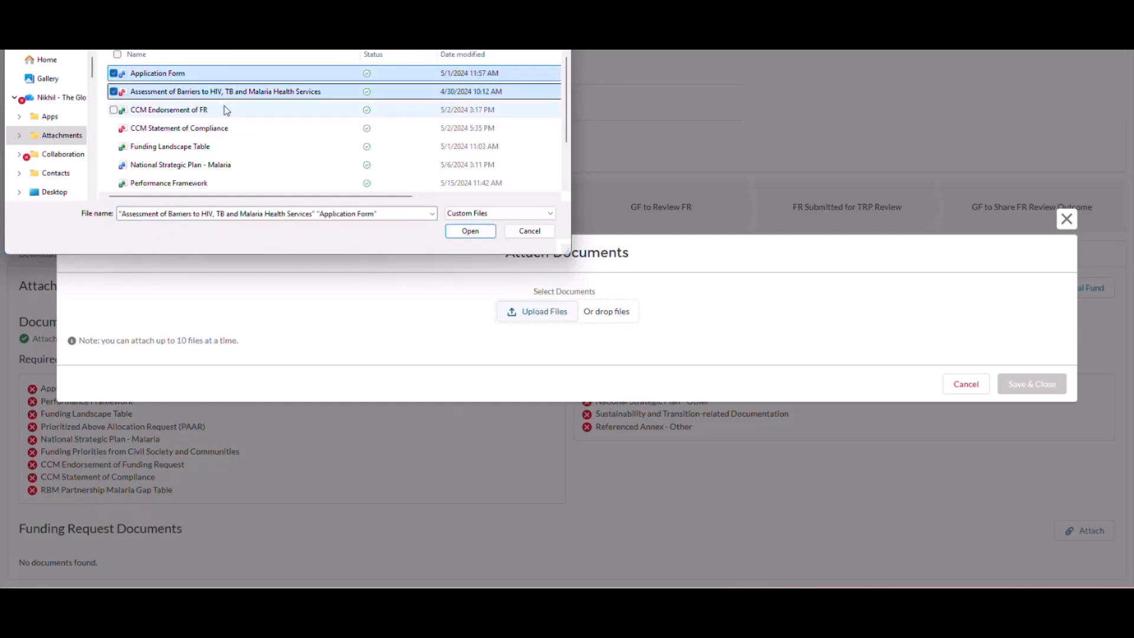
ctrl+click(228, 110)
ctrl+click(225, 128)
ctrl+click(216, 146)
ctrl+click(220, 165)
ctrl+click(212, 181)
scroll(212, 176, down, 1)
ctrl+click(210, 147)
ctrl+click(210, 165)
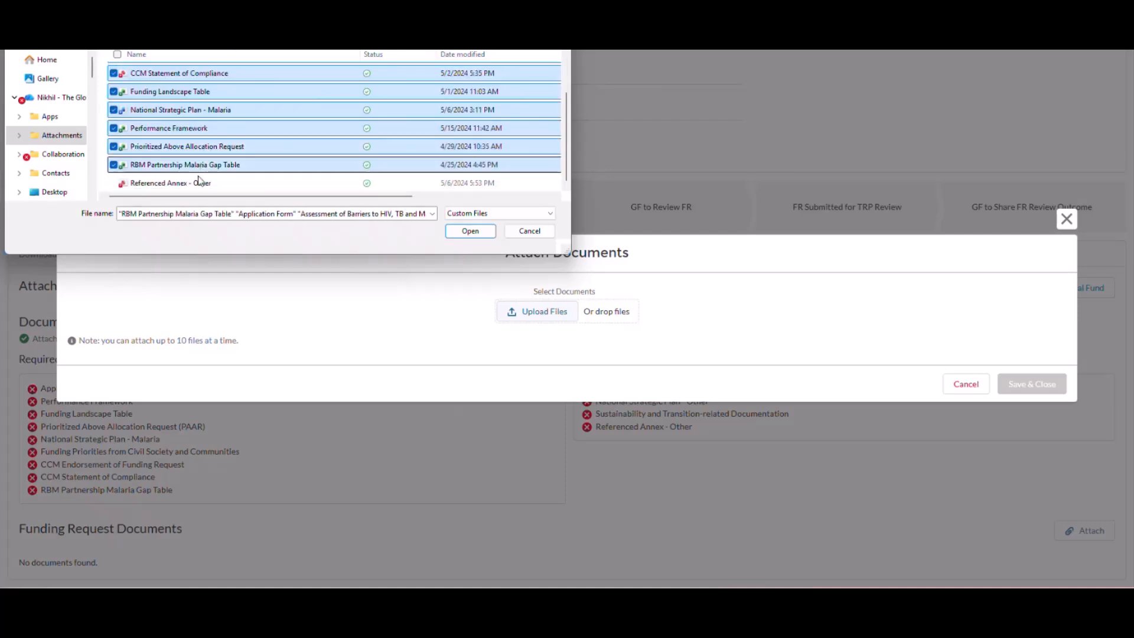
ctrl+click(207, 182)
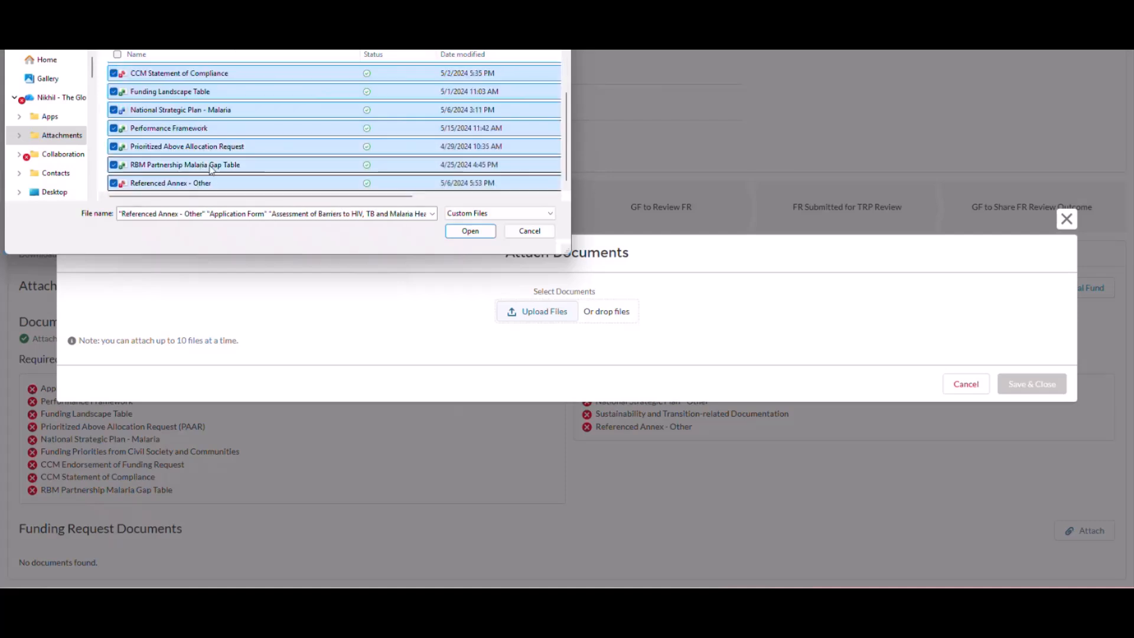
click(464, 231)
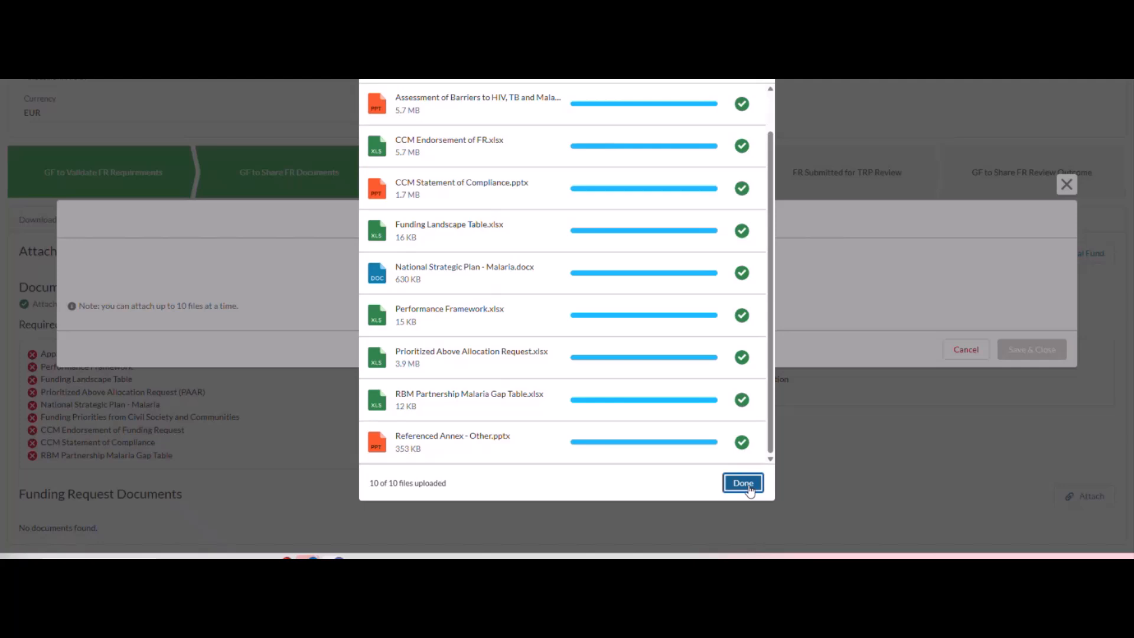
click(745, 487)
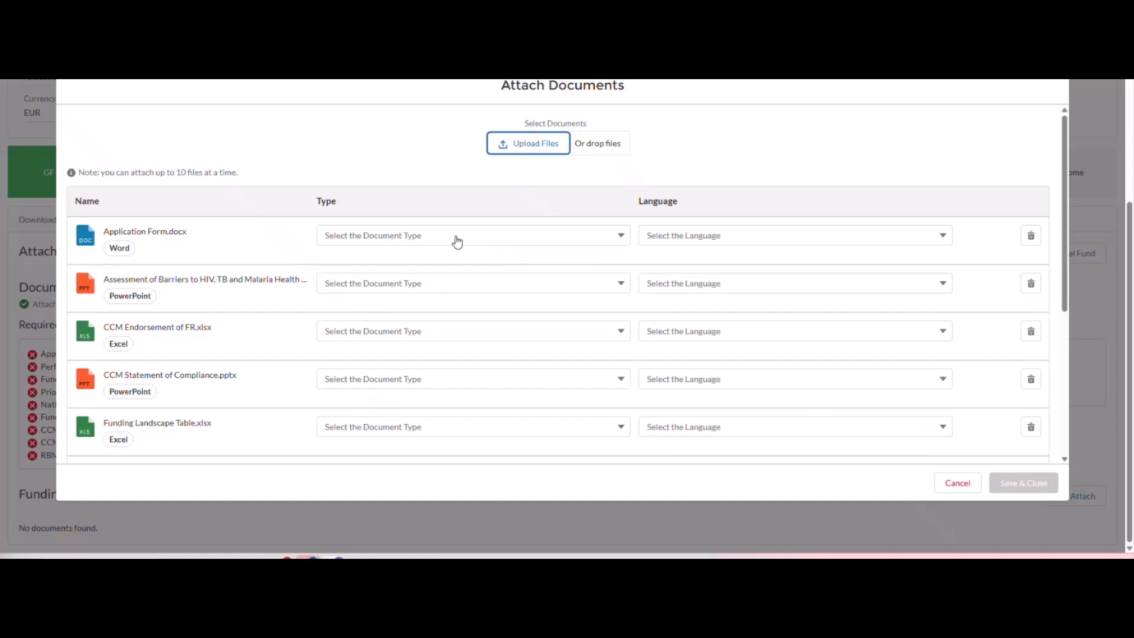
Set the document type of Application Form.docx to Application Form.
click(437, 239)
click(726, 237)
click(585, 260)
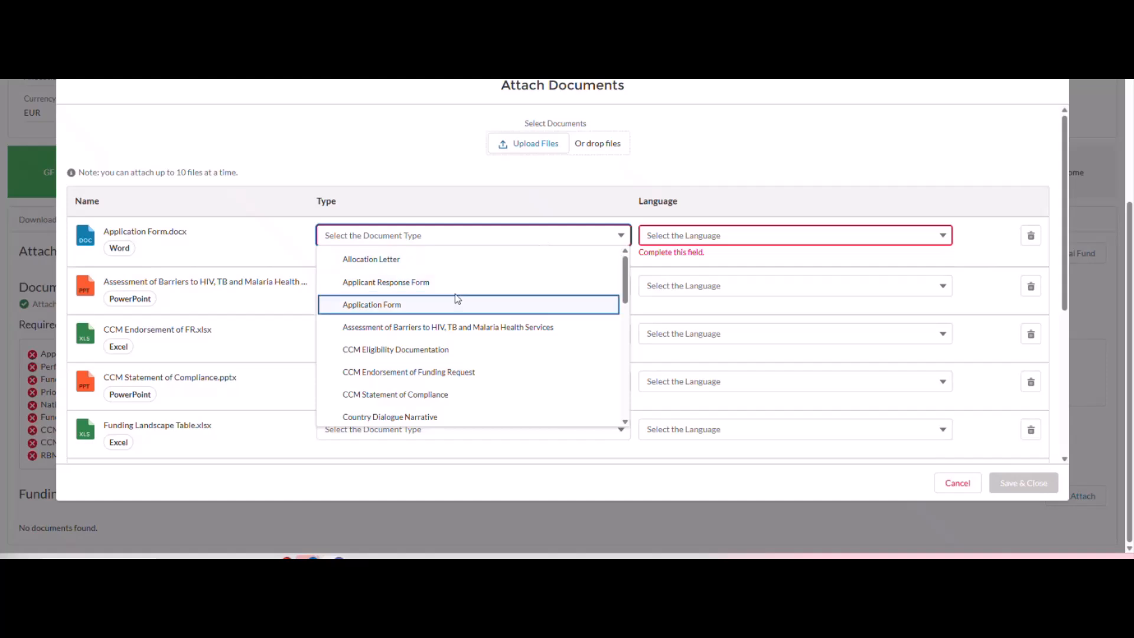
click(384, 304)
Assign the other files their matching types, set French for the barriers assessment, Spanish for CCM Endorsement and English for the rest, and save.
click(458, 286)
click(458, 376)
click(458, 333)
click(424, 456)
click(425, 379)
click(420, 337)
scroll(418, 256, down, 3)
click(418, 253)
scroll(414, 342, up, 3)
click(381, 324)
click(413, 300)
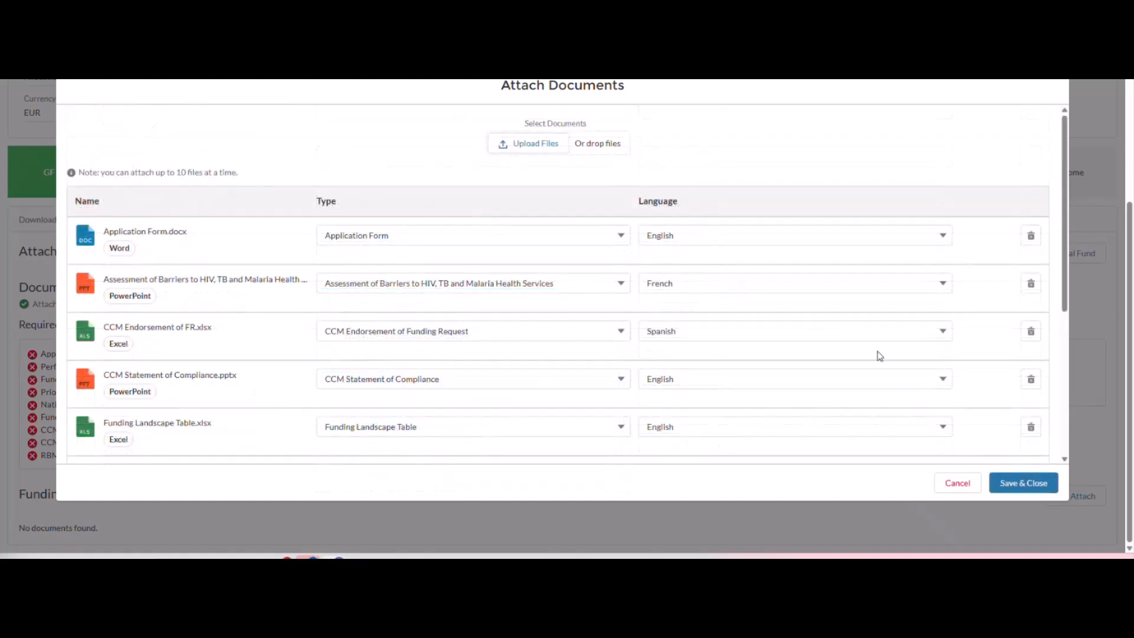
click(1014, 486)
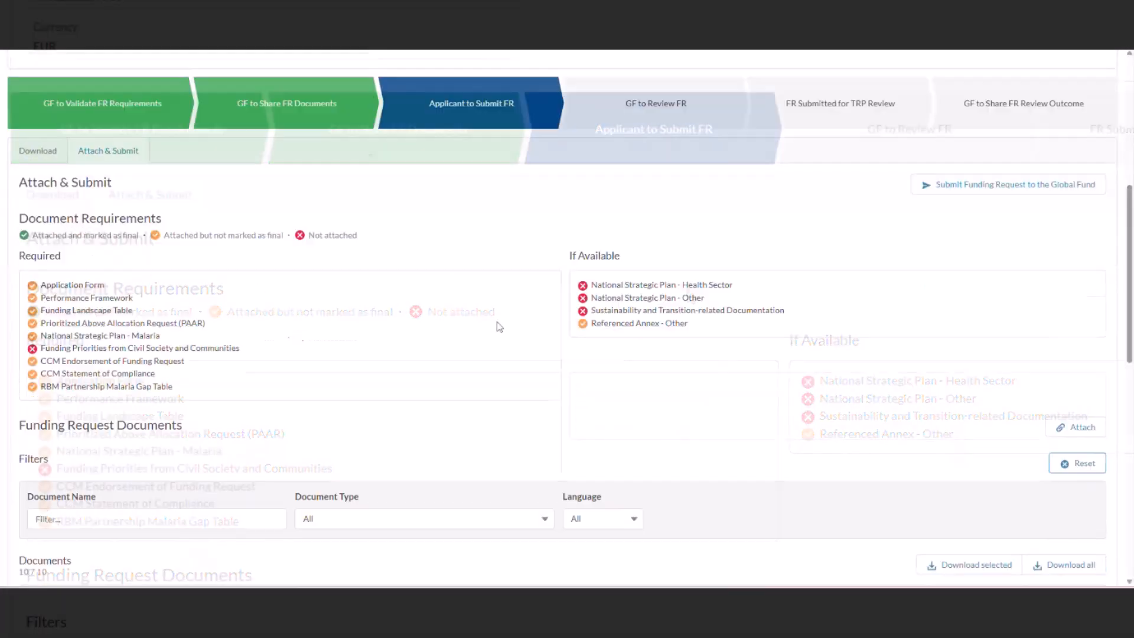
Mark all ten attached funding request documents as Final Applicant Submission.
scroll(368, 324, down, 3)
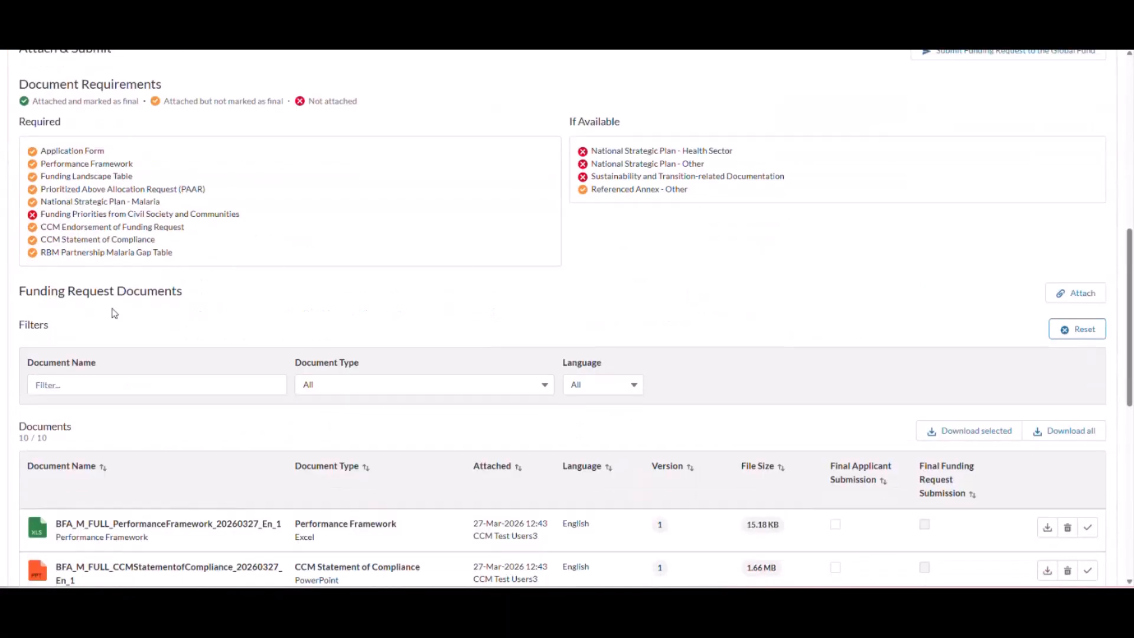
scroll(368, 324, down, 3)
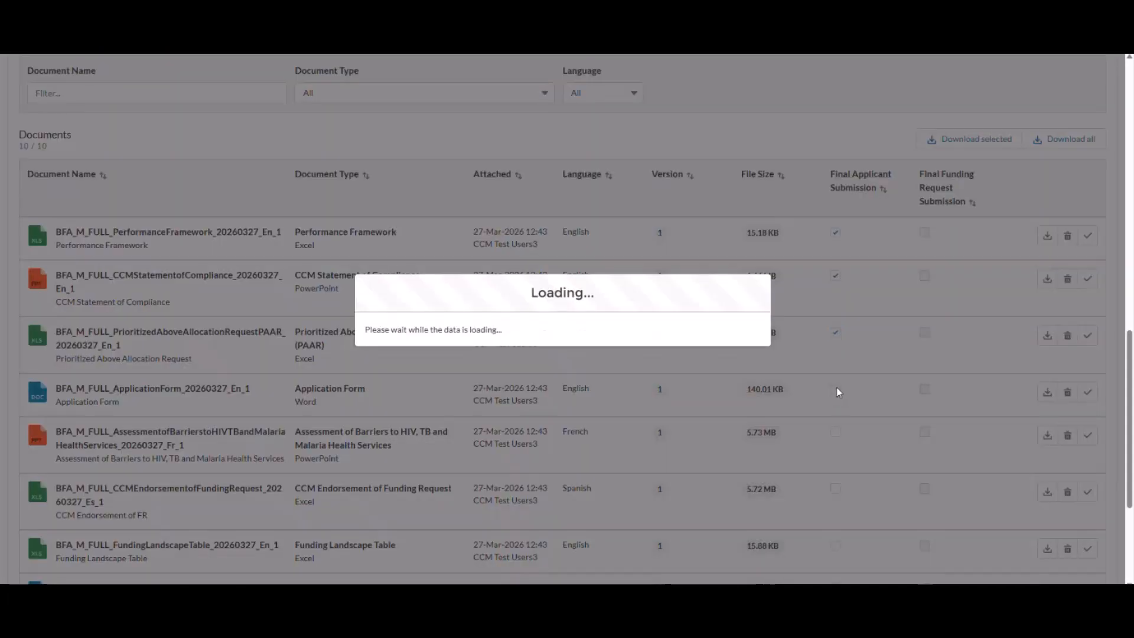
scroll(855, 442, down, 7)
click(837, 441)
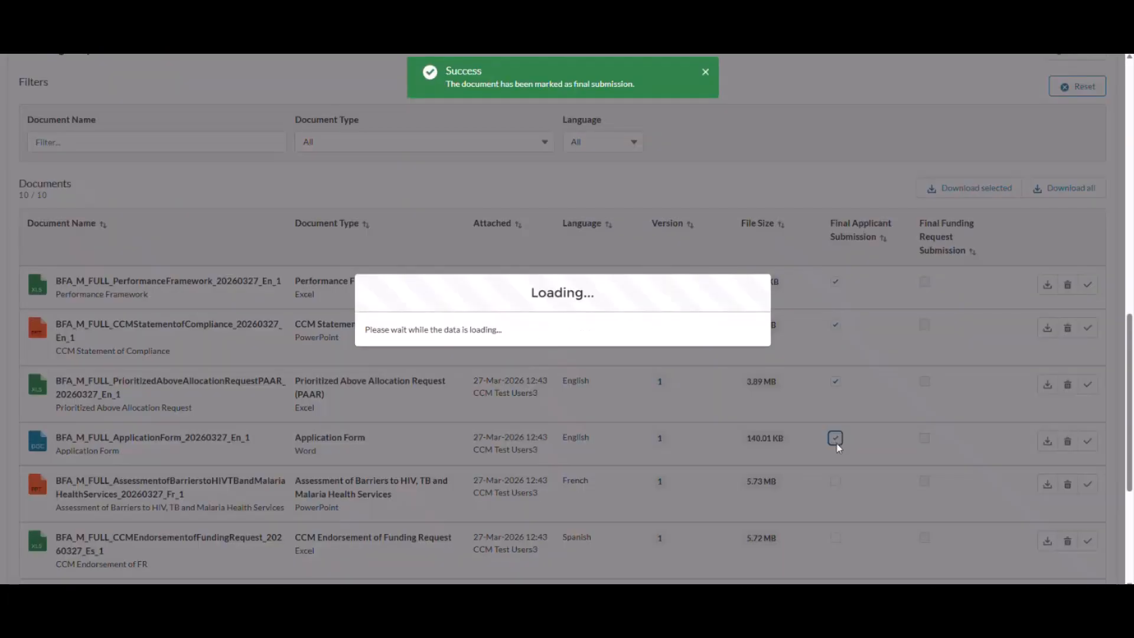
scroll(843, 223, down, 2)
click(835, 218)
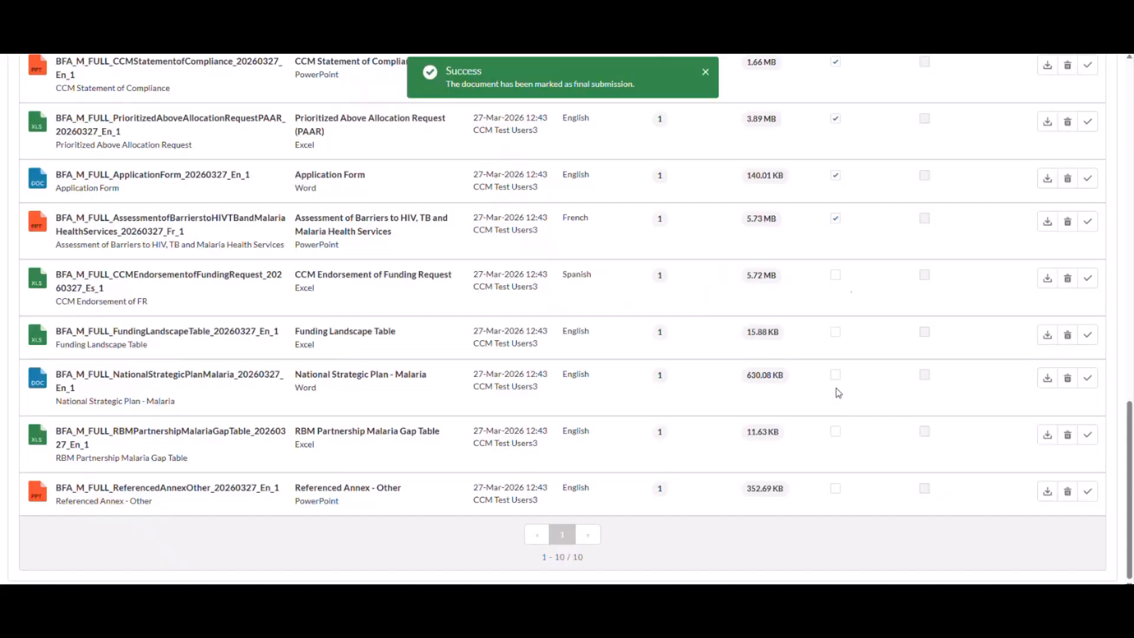
click(835, 275)
click(835, 332)
click(836, 375)
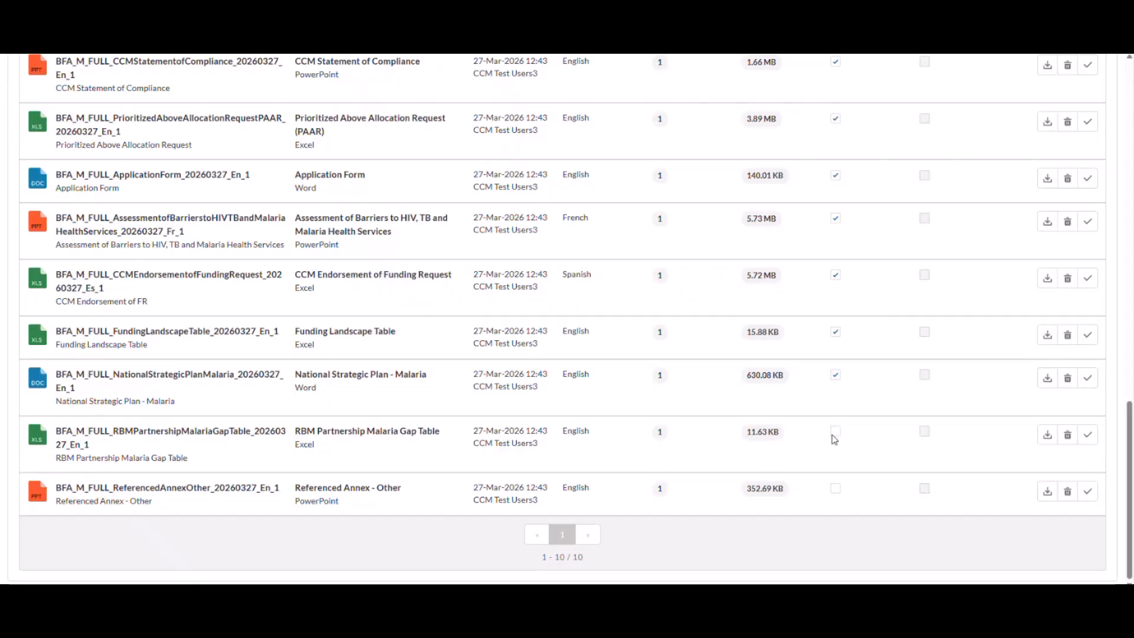
click(835, 431)
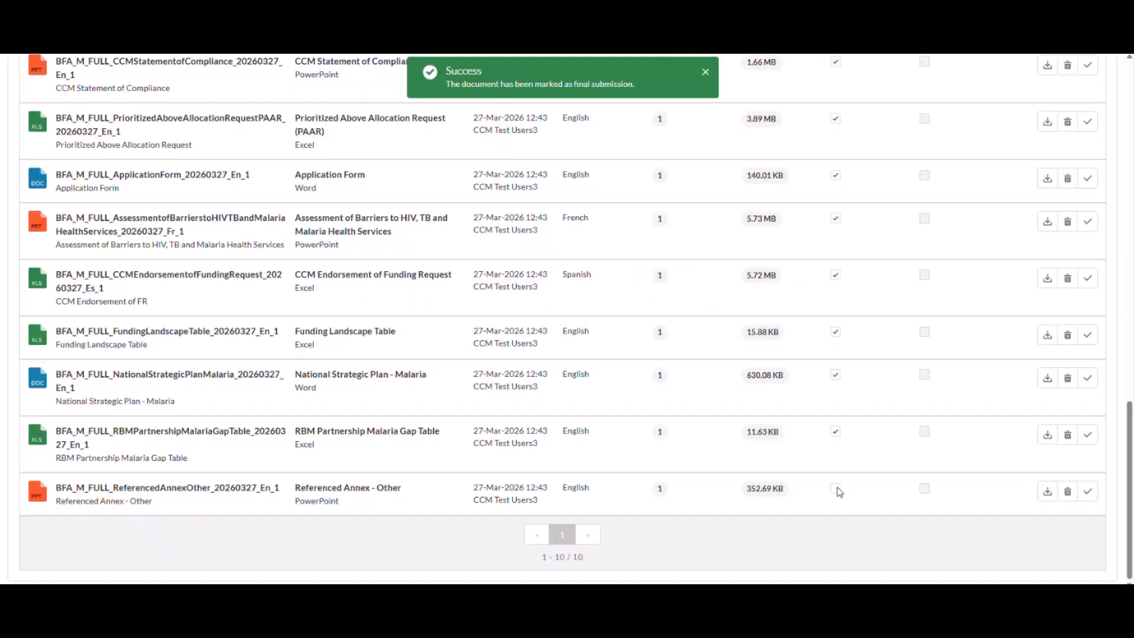
click(836, 489)
Submit the funding request to the Global Fund with the justification "As agreed with the GF Country Team." for the missing required document.
scroll(827, 398, up, 5)
scroll(829, 403, up, 3)
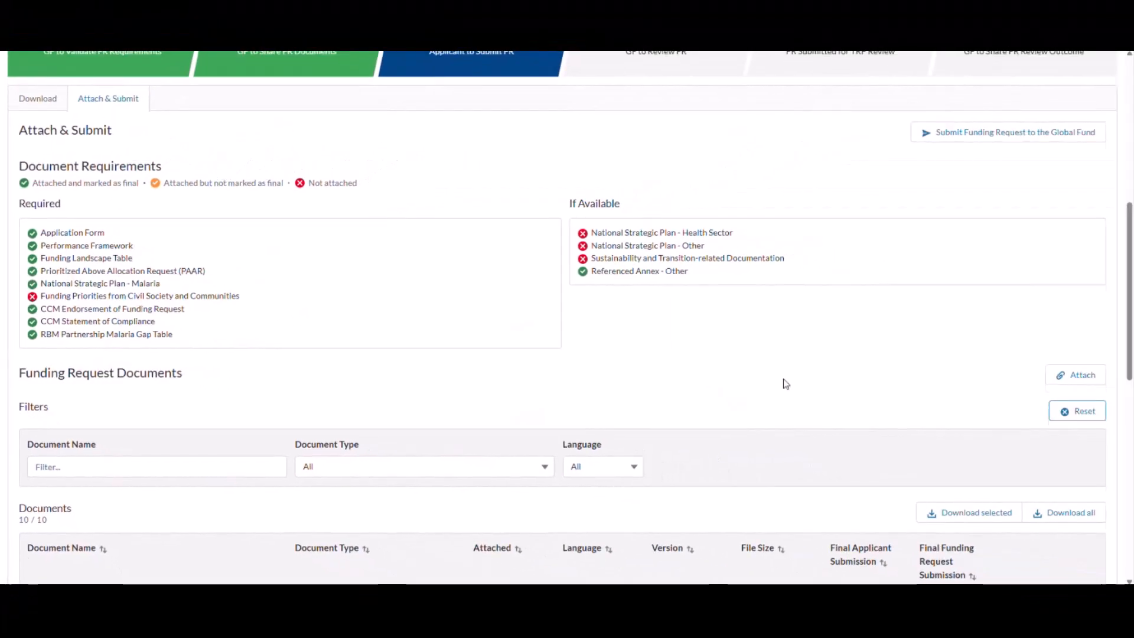
scroll(785, 381, up, 2)
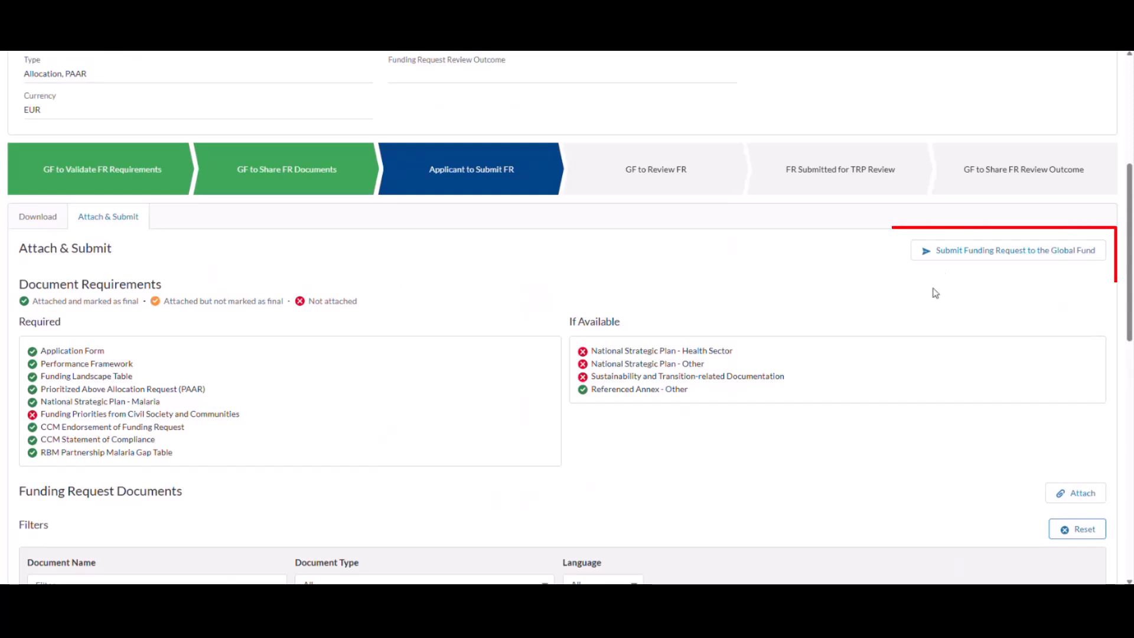
click(975, 257)
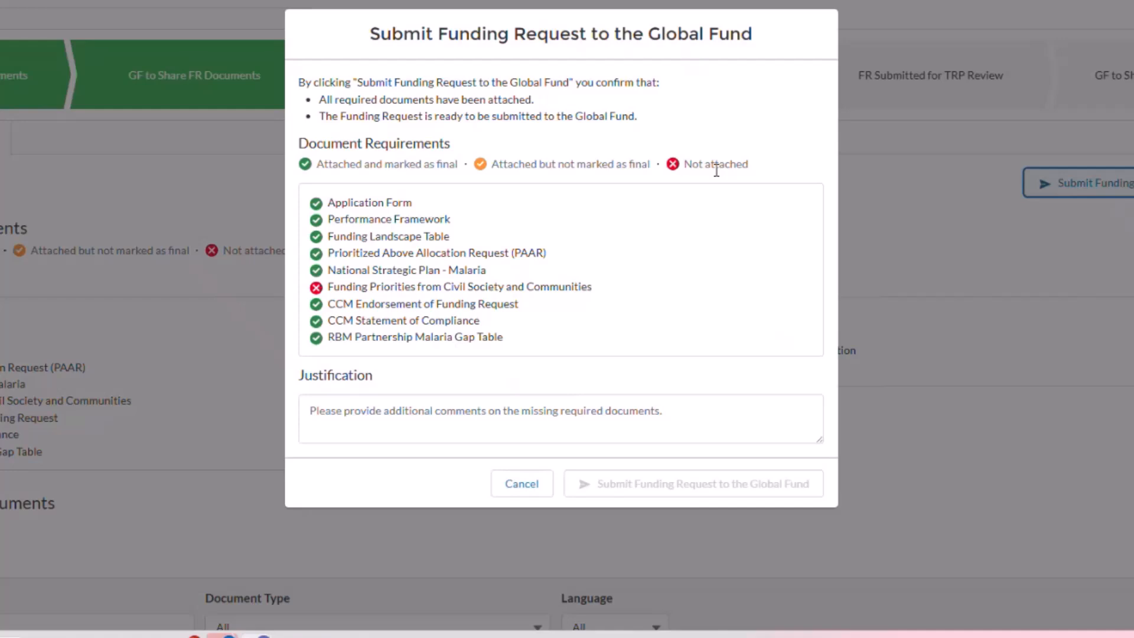
click(600, 414)
text(A)
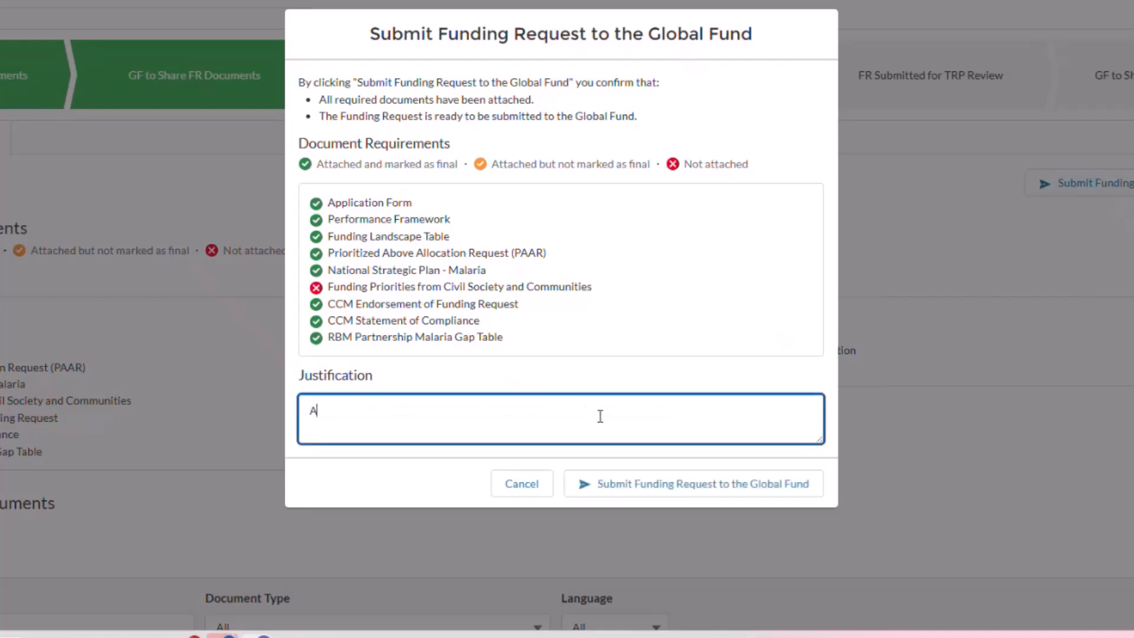
text(s agreed with the GF Country Team.)
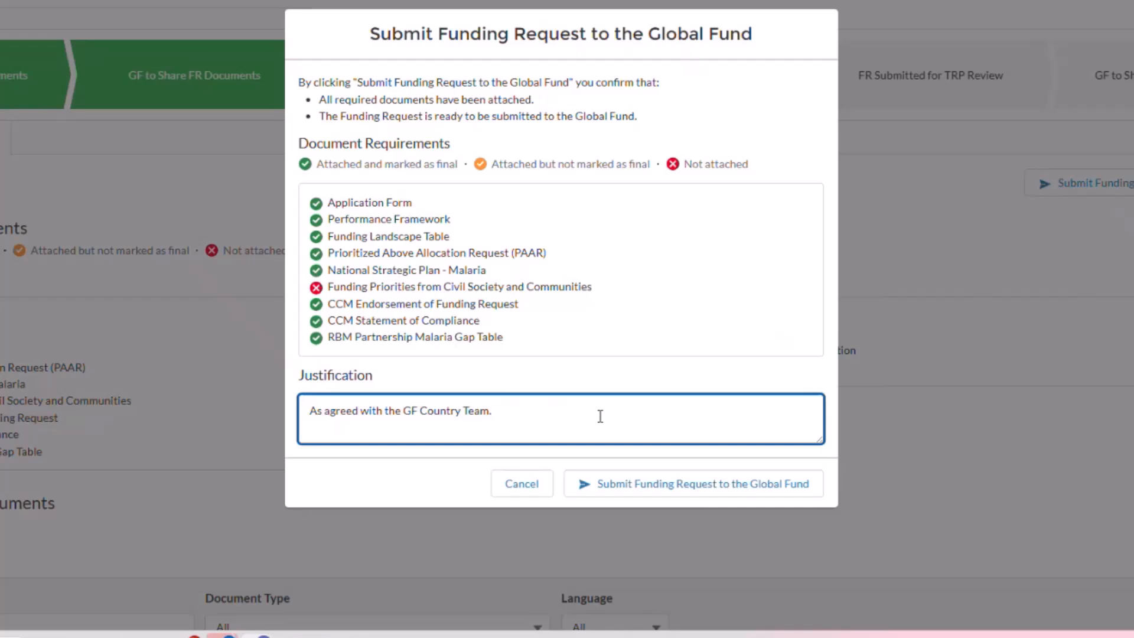
click(665, 485)
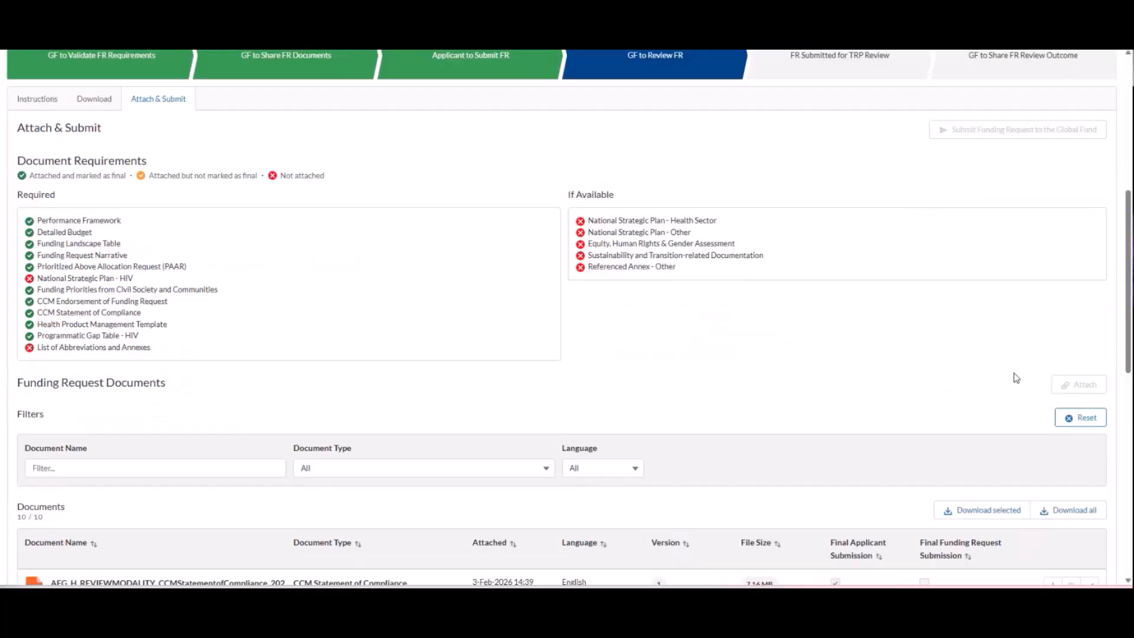
Check the submitted documents and the Funding Request Review Outcome of FR2482-BFA-M.
scroll(830, 397, down, 3)
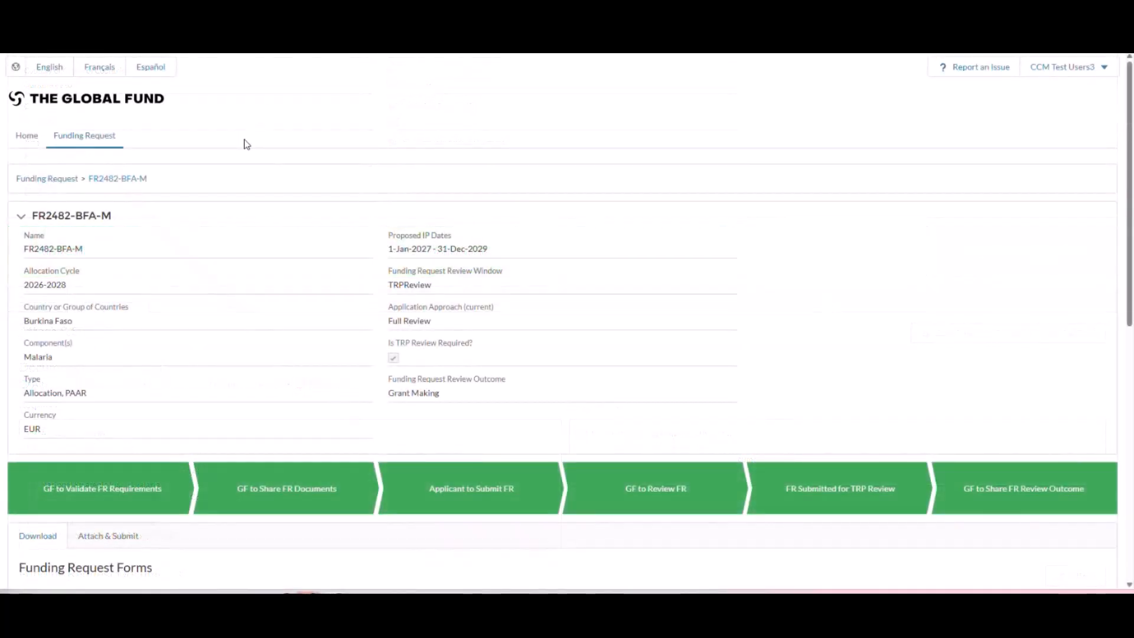
scroll(246, 145, down, 1)
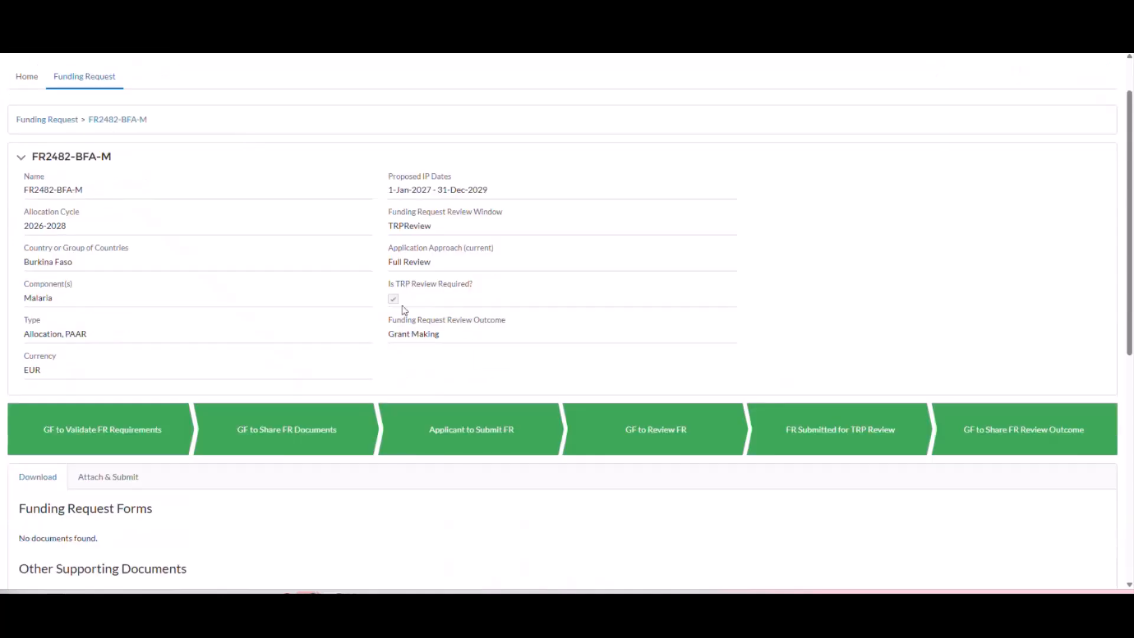